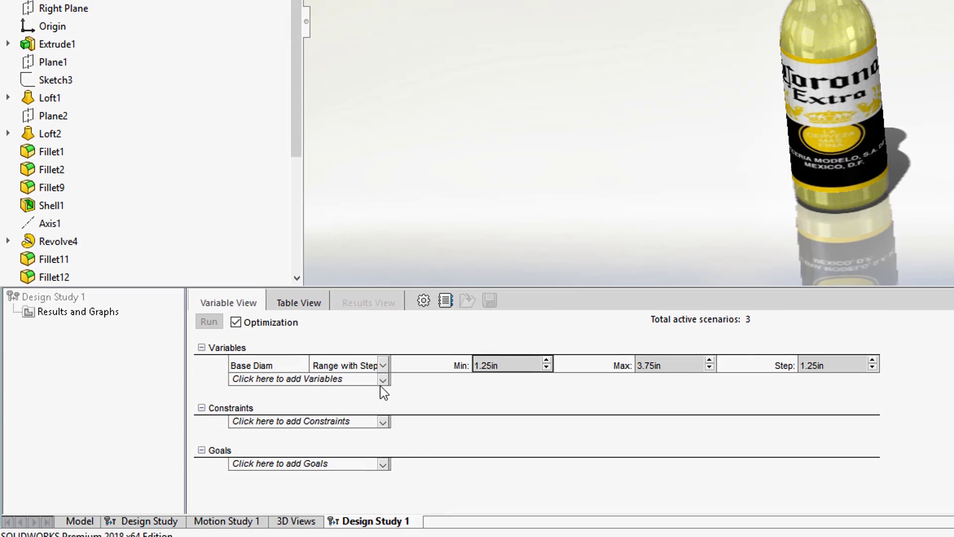
Add Height1 as a second design variable and set Base Diam to range 2.1–2.5 in
click(382, 377)
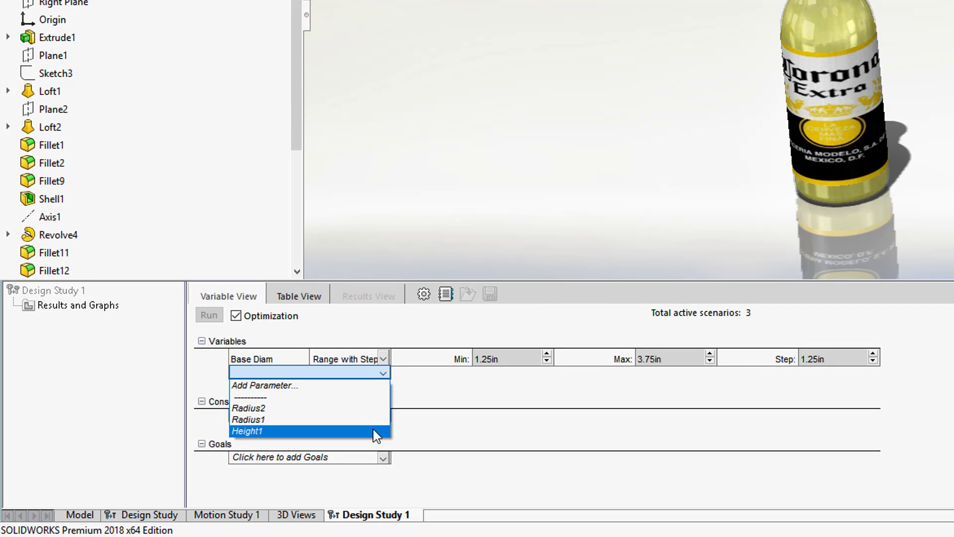
click(378, 432)
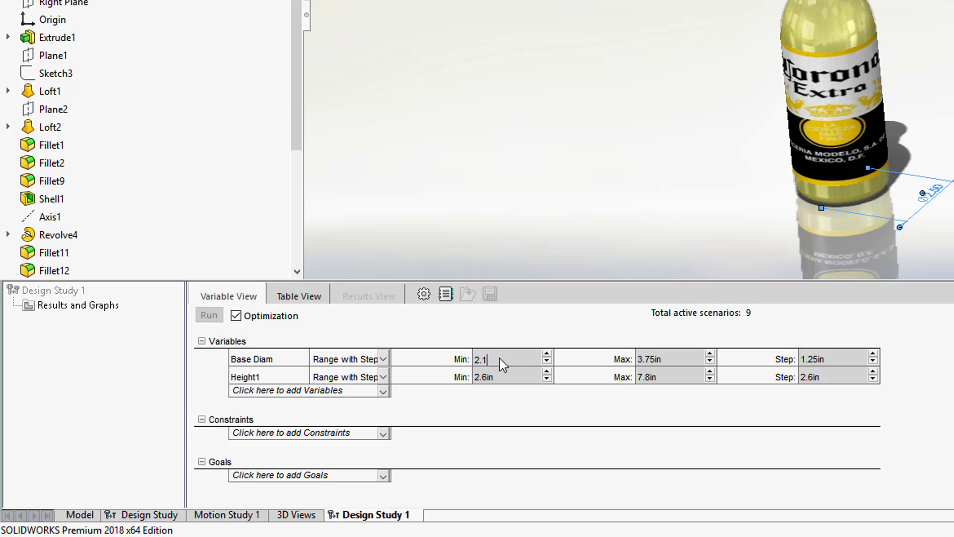
key(Tab)
text(2.5)
key(Tab)
key(Tab)
text(5)
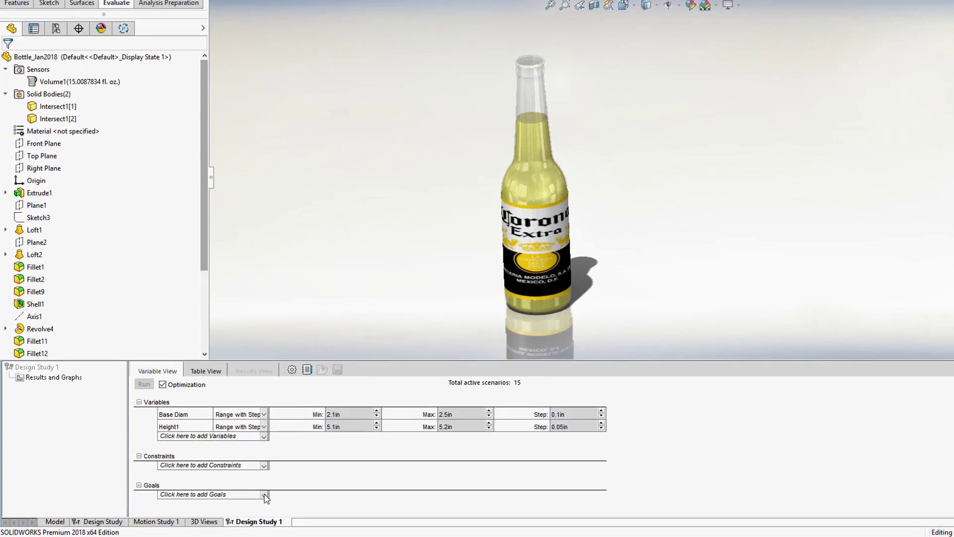
Add Volume1 as the study goal, set to Is exactly 12 fl. oz
click(367, 475)
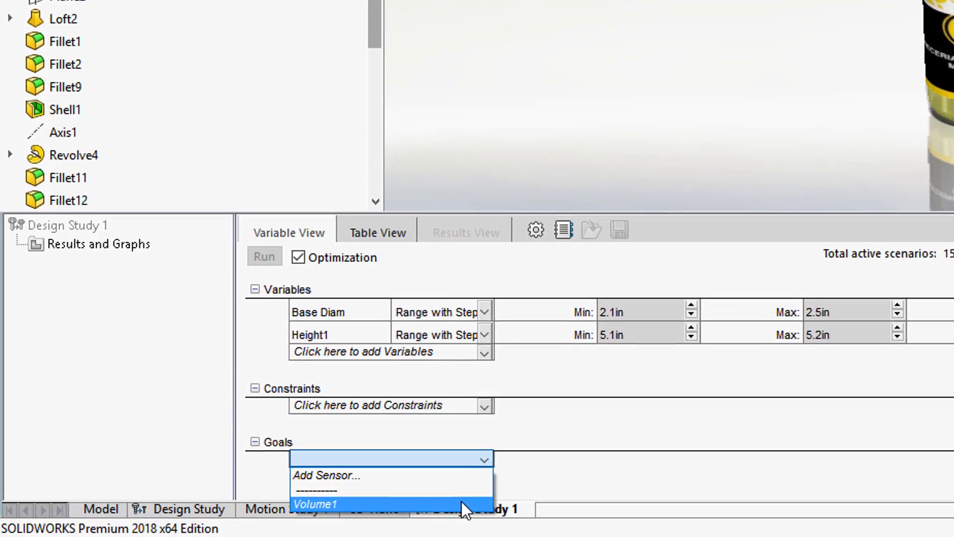
click(415, 507)
click(491, 463)
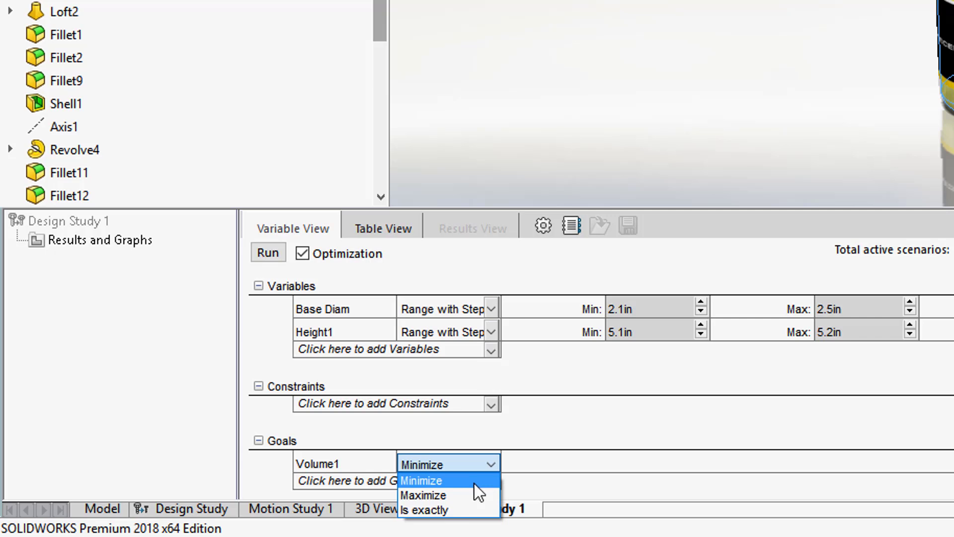
click(453, 506)
click(525, 462)
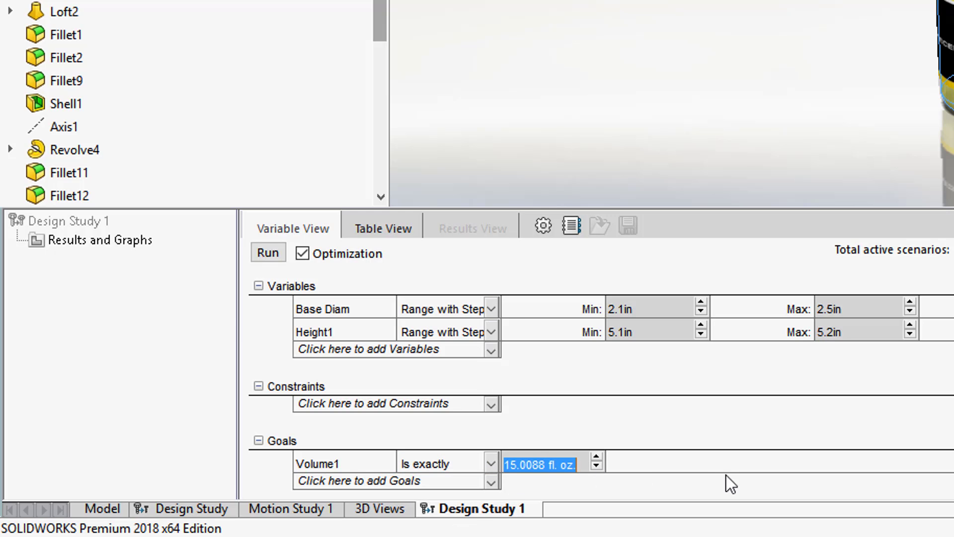
text(12 fl. o)
text(z)
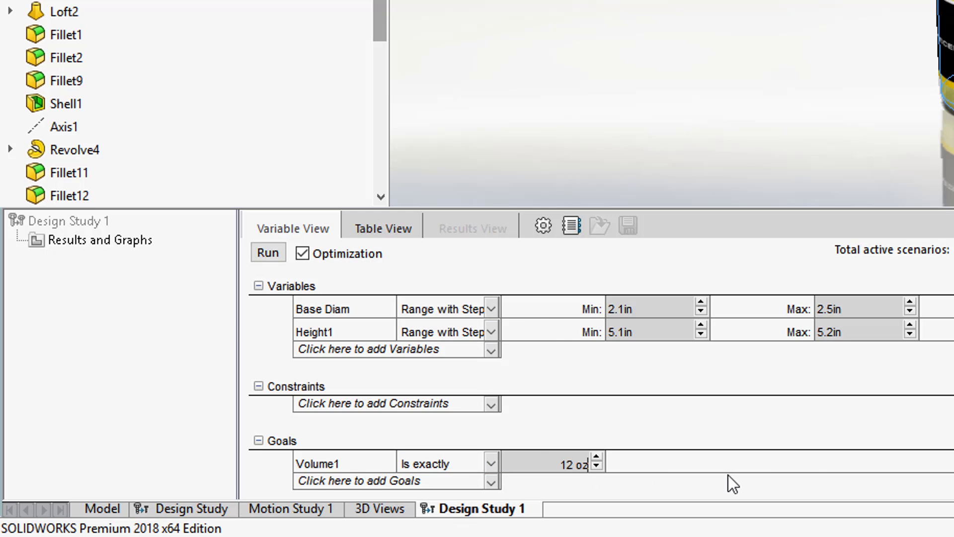
Run the bottle study's 17 scenarios and apply Optimal (12): 2.2 in diameter, 5.2 in height
click(268, 253)
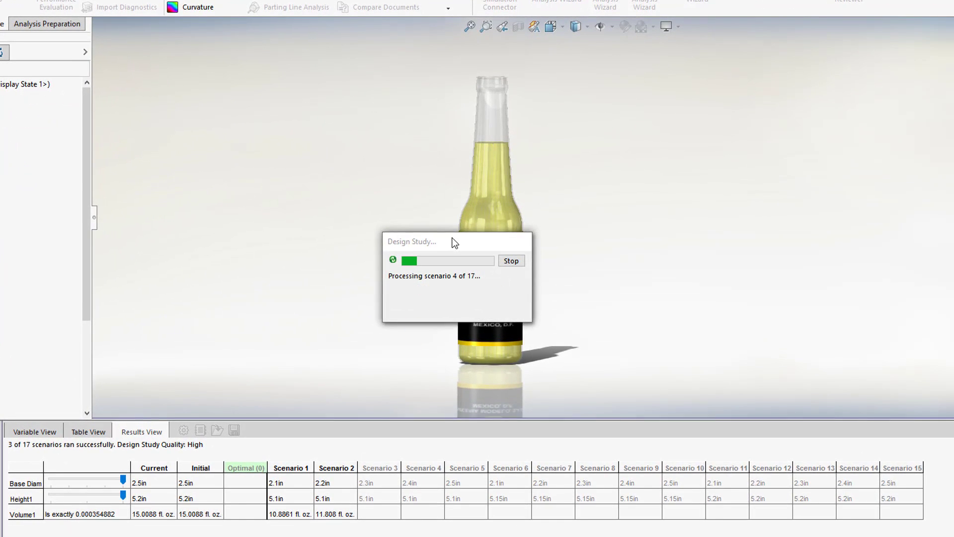
drag(454, 242, 834, 253)
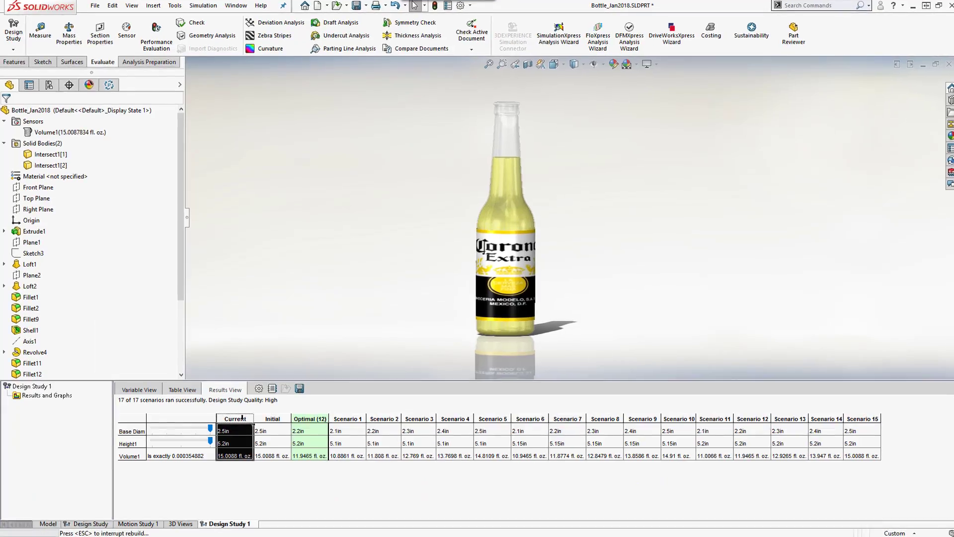
click(154, 468)
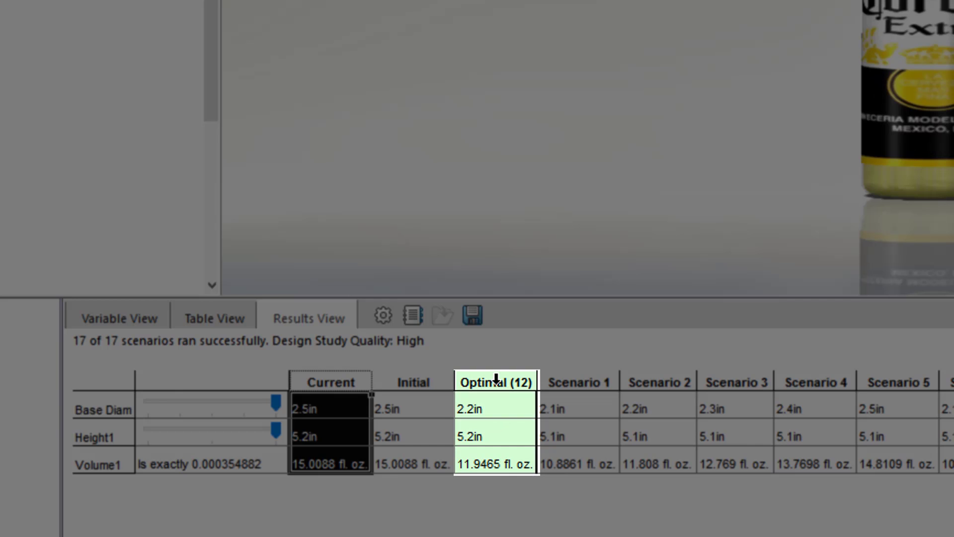
click(497, 379)
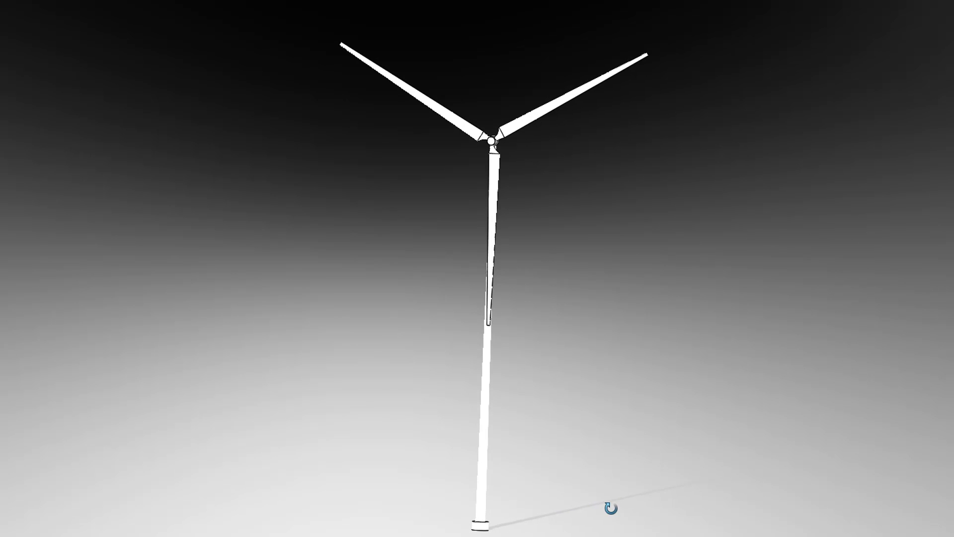
Review the turbine's URES displacement animation and name the new flow project '80 MPH WindLoad'
middle_drag(610, 508, 628, 507)
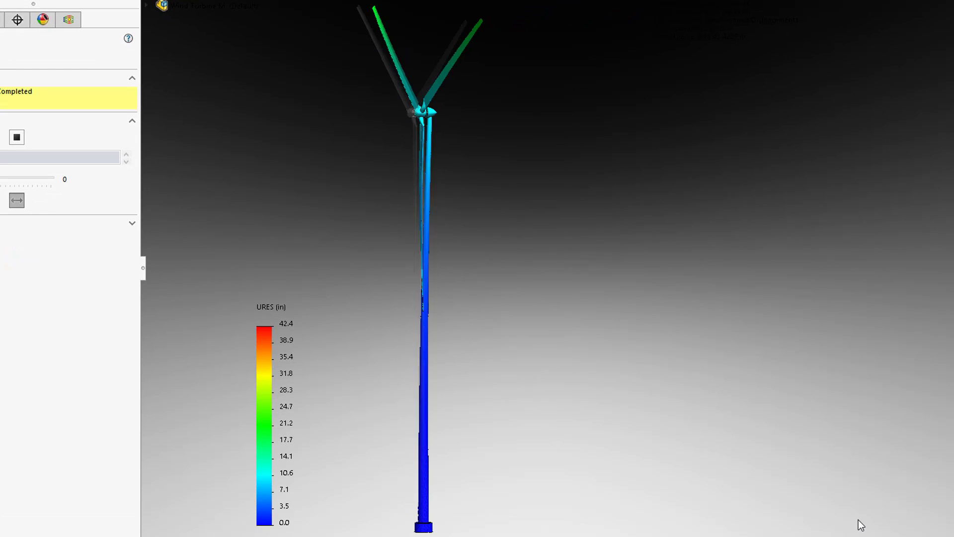
middle_drag(861, 525, 845, 514)
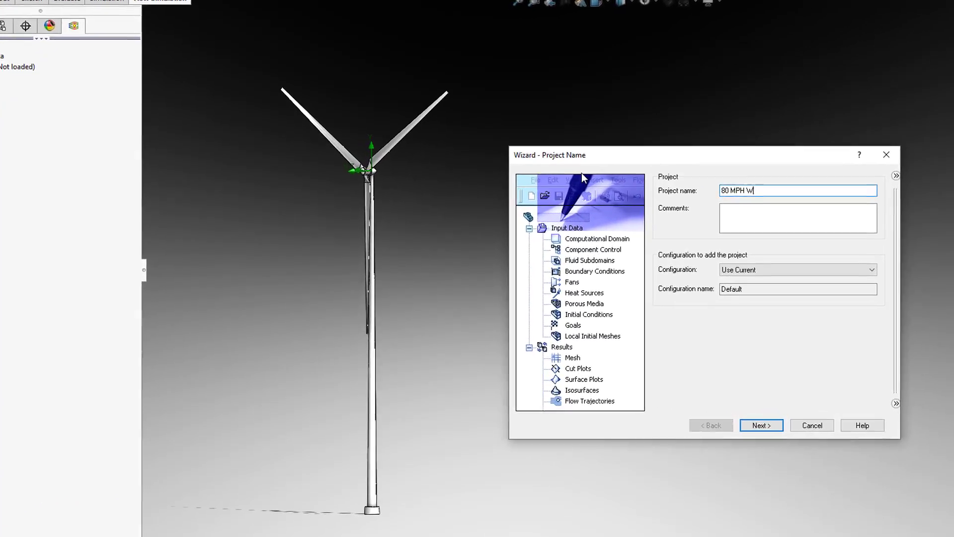
text(Load)
Finish the wizard with USA units, external flow with gravity, air, and -8 ft/s ambient velocity
click(791, 428)
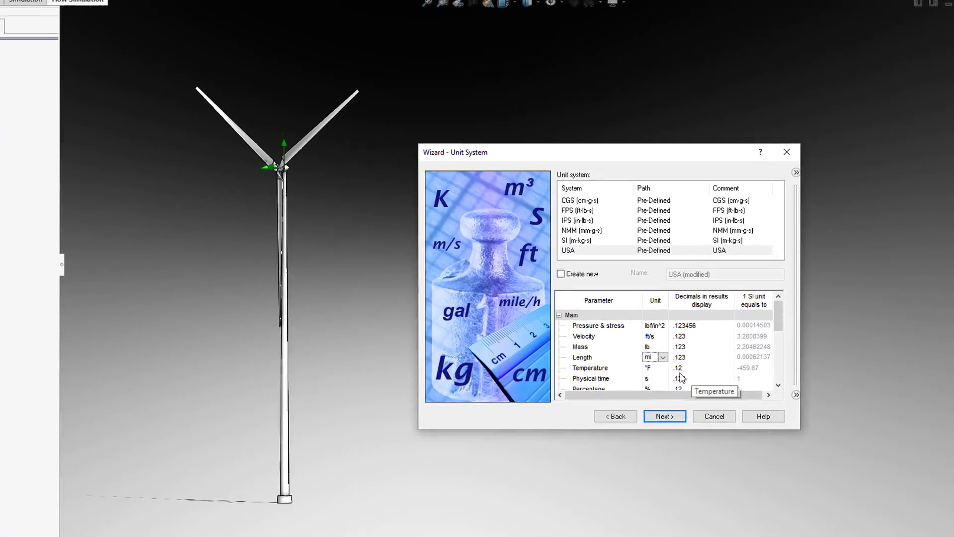
click(664, 416)
click(524, 150)
click(659, 231)
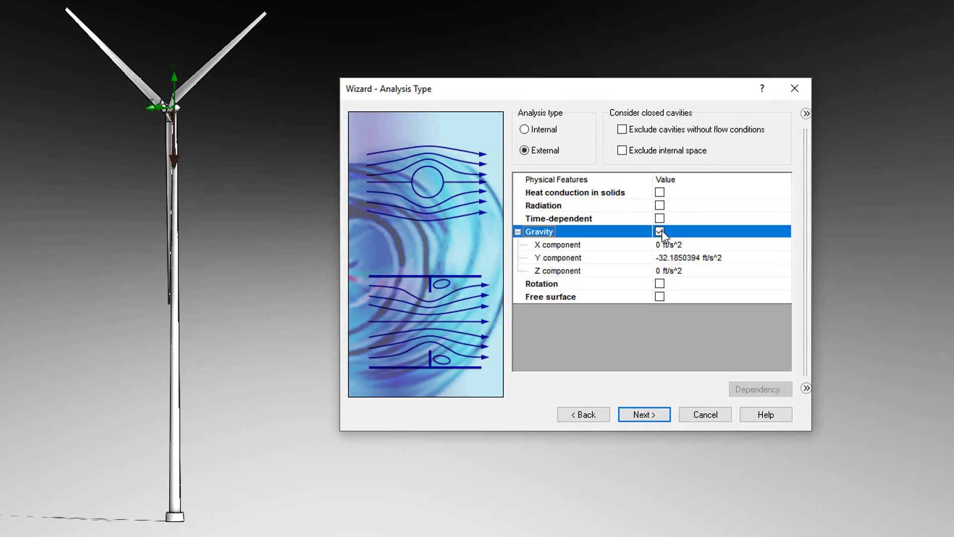
click(664, 411)
double_click(521, 136)
click(572, 177)
double_click(573, 177)
click(653, 423)
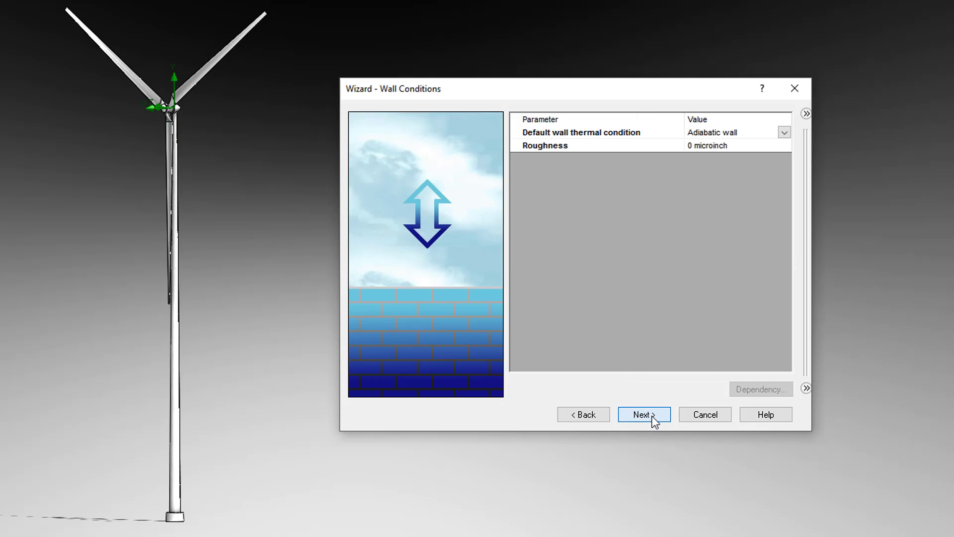
click(653, 418)
key(Return)
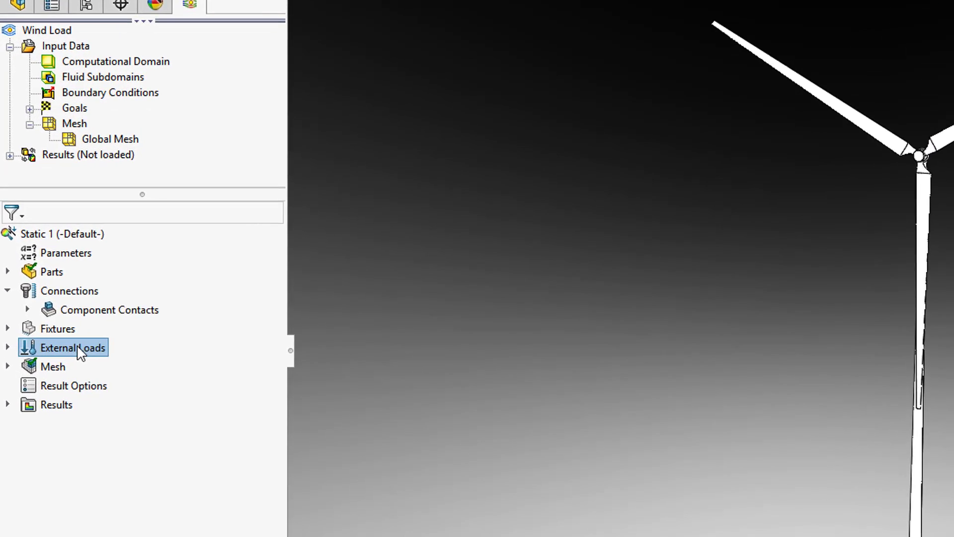
Import the flow results into Static 1 as a Fluid Pressure external load
right_click(78, 348)
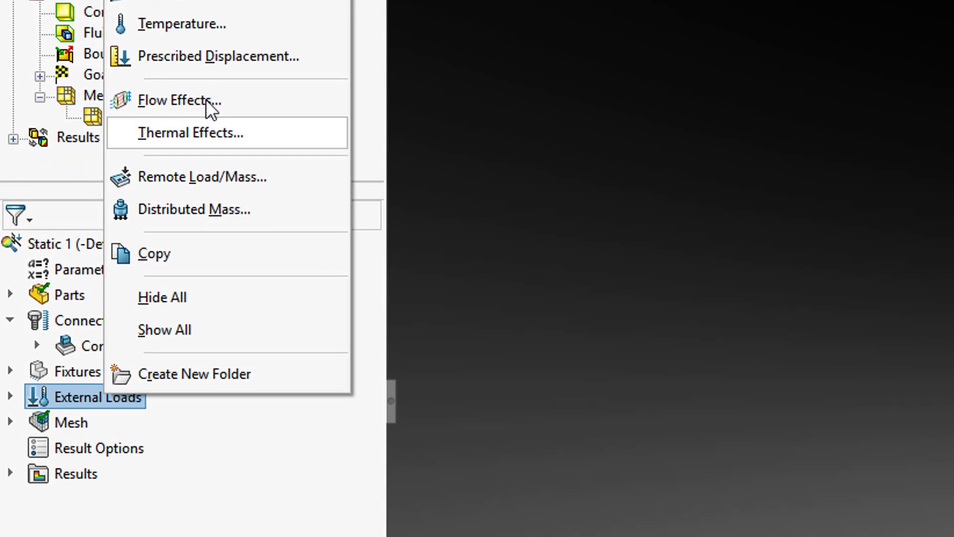
click(162, 128)
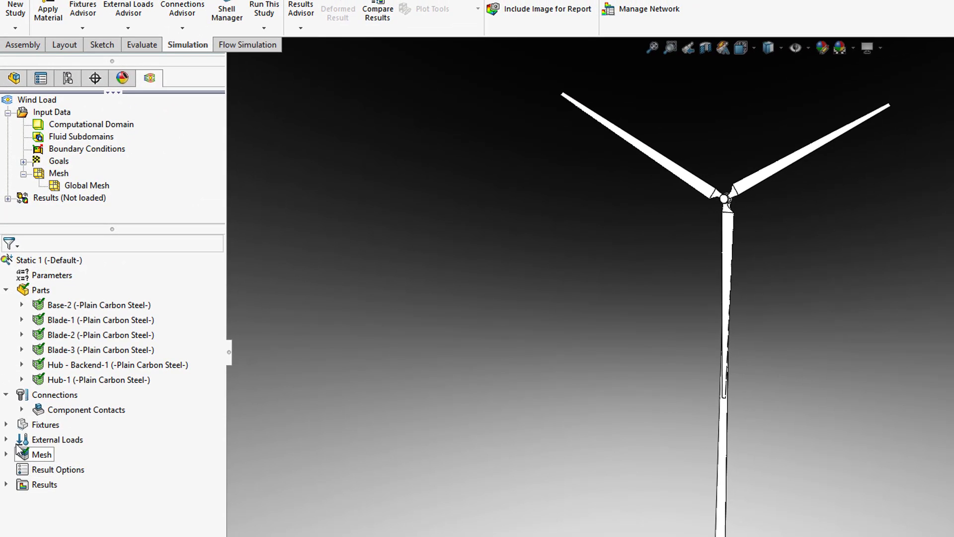
click(6, 439)
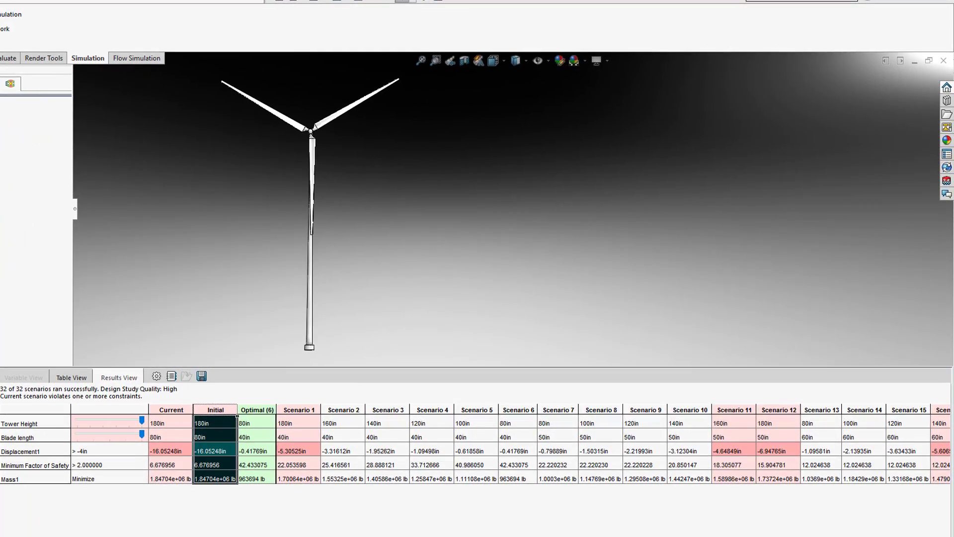
Scroll through the turbine scenario columns and make Scenario 2 the current design
scroll(596, 447, right, 7)
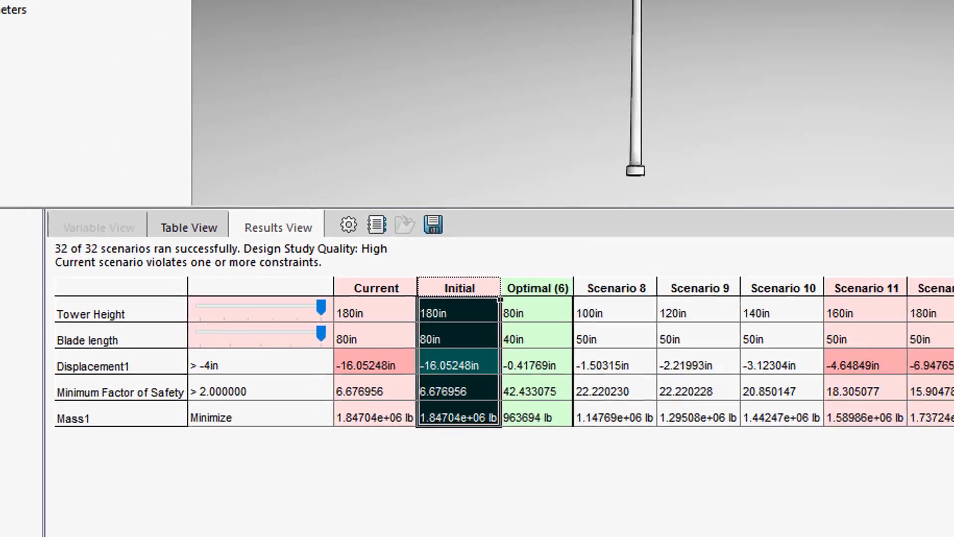
scroll(760, 362, right, 7)
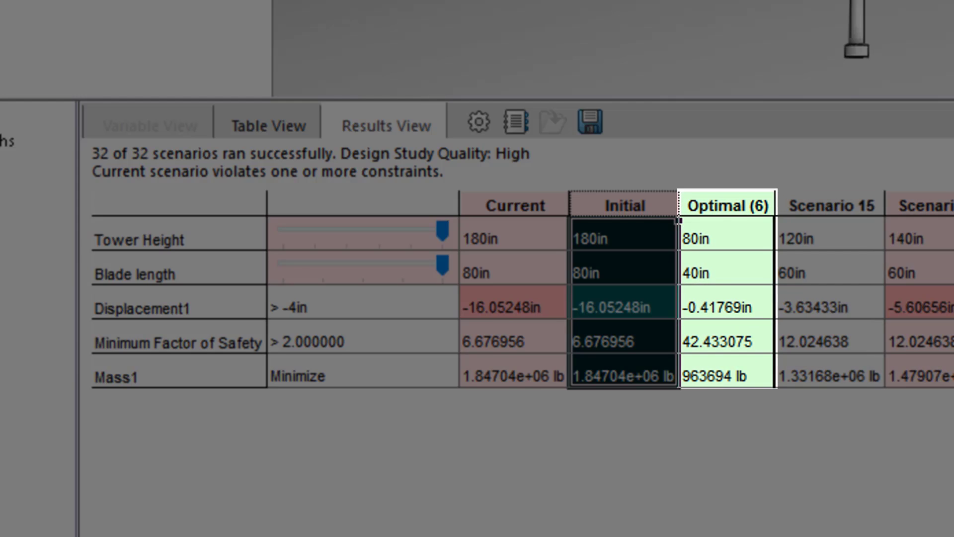
scroll(864, 308, left, 14)
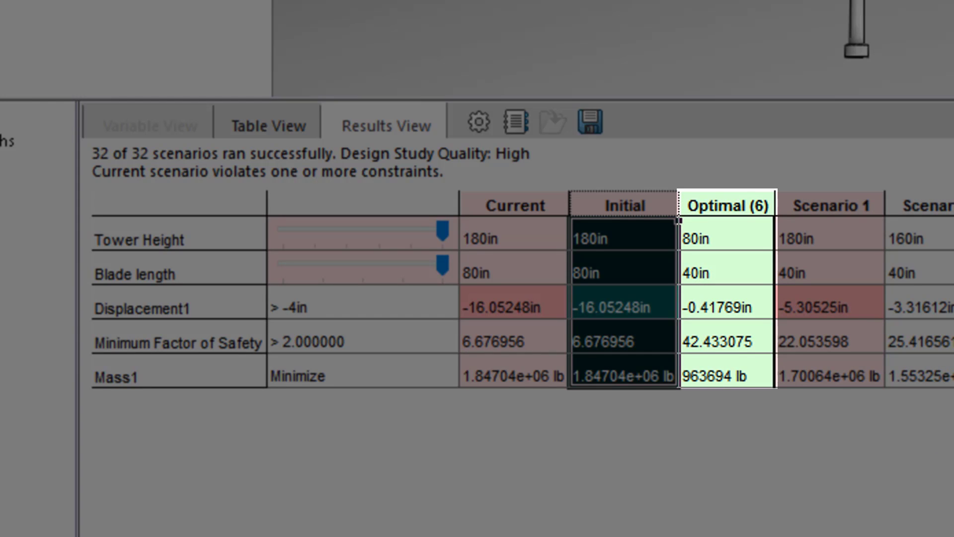
click(939, 205)
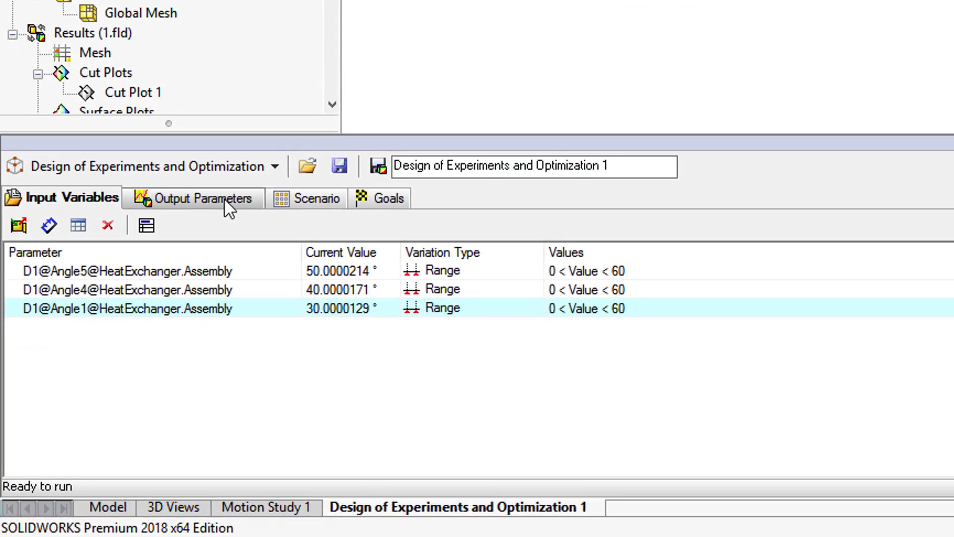
View the heat exchanger study's output parameters, then its table of experiment scenarios
click(225, 198)
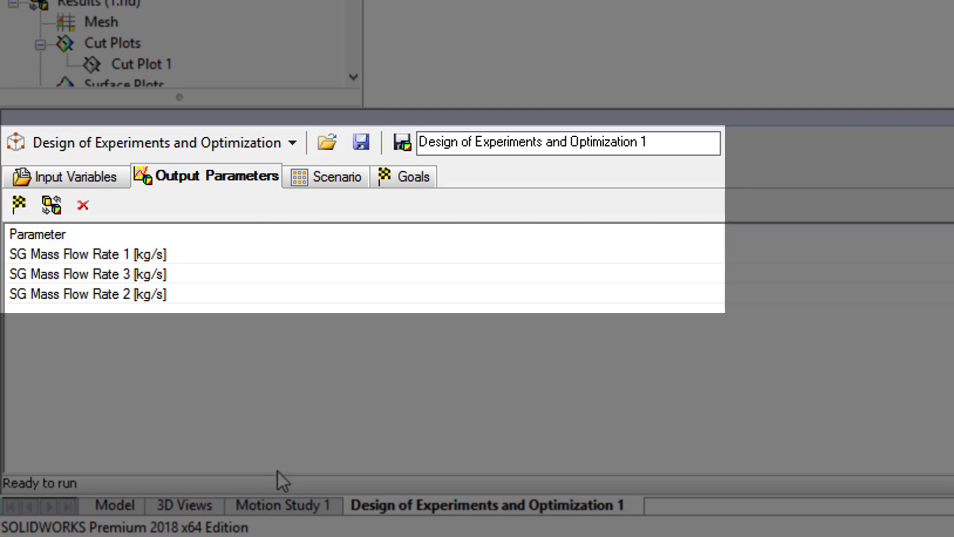
click(337, 177)
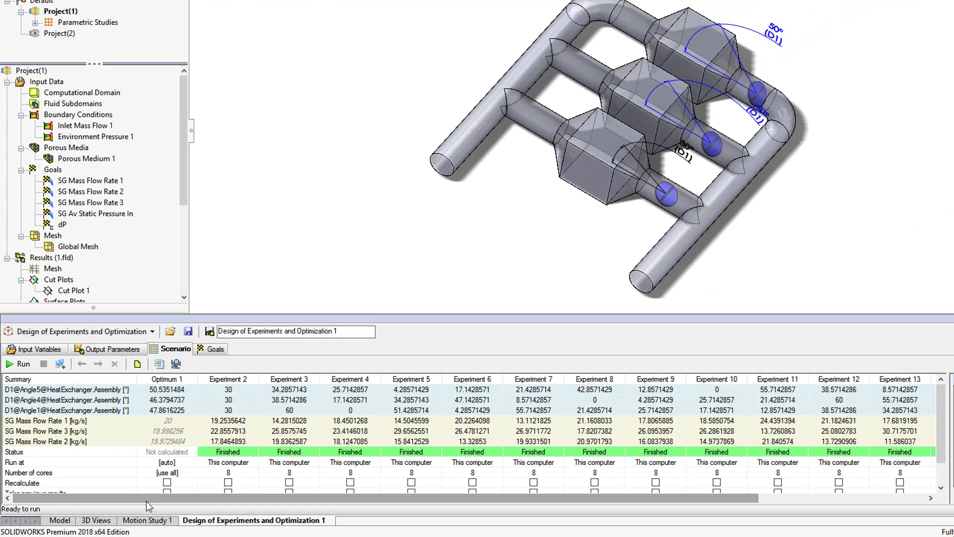
drag(146, 500, 332, 503)
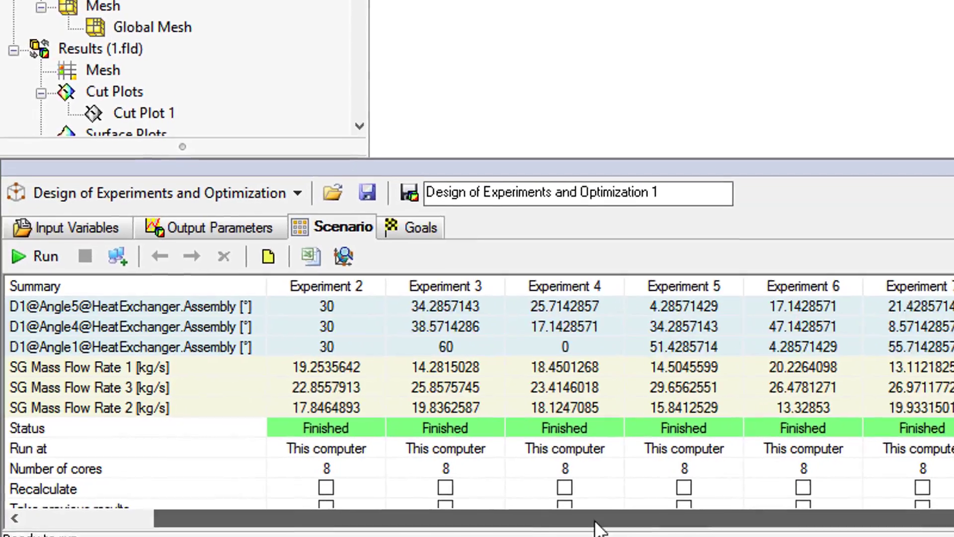
drag(596, 524, 207, 518)
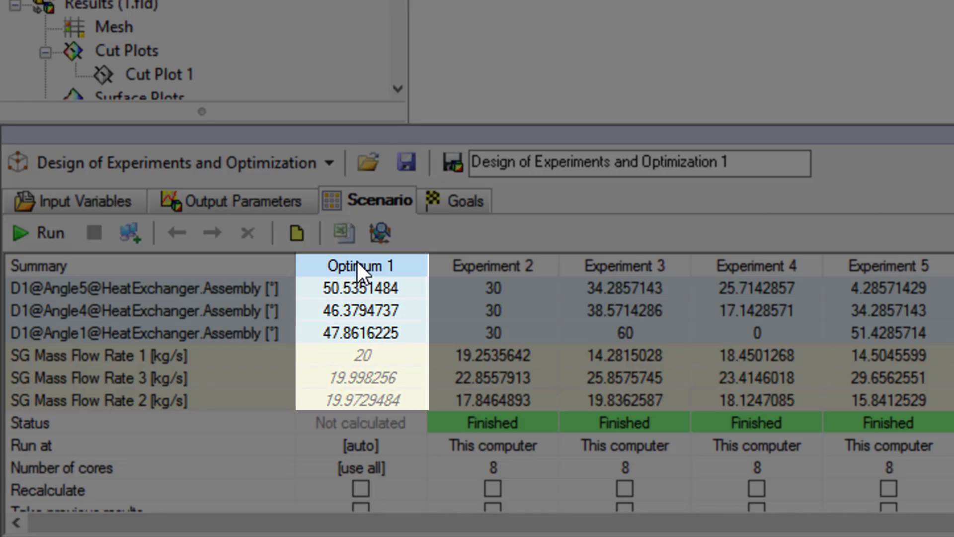
click(357, 263)
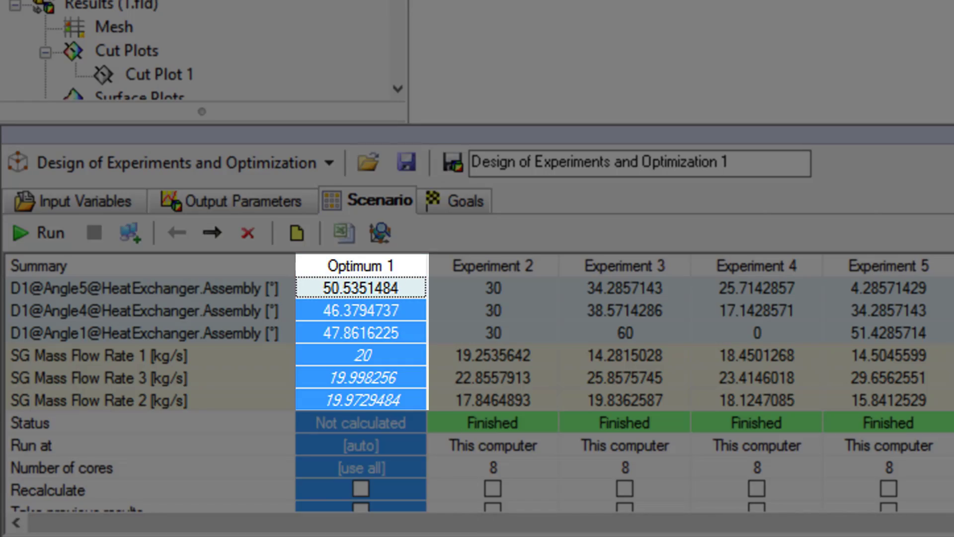